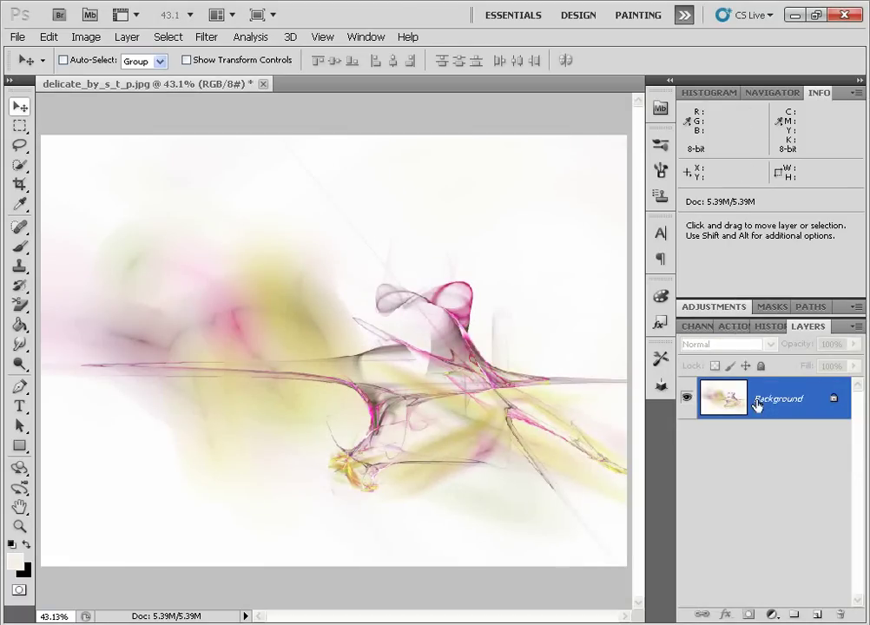
- Duplicate the Background layer as Layer 1 and show the Actions panel
key("ctrl+j")
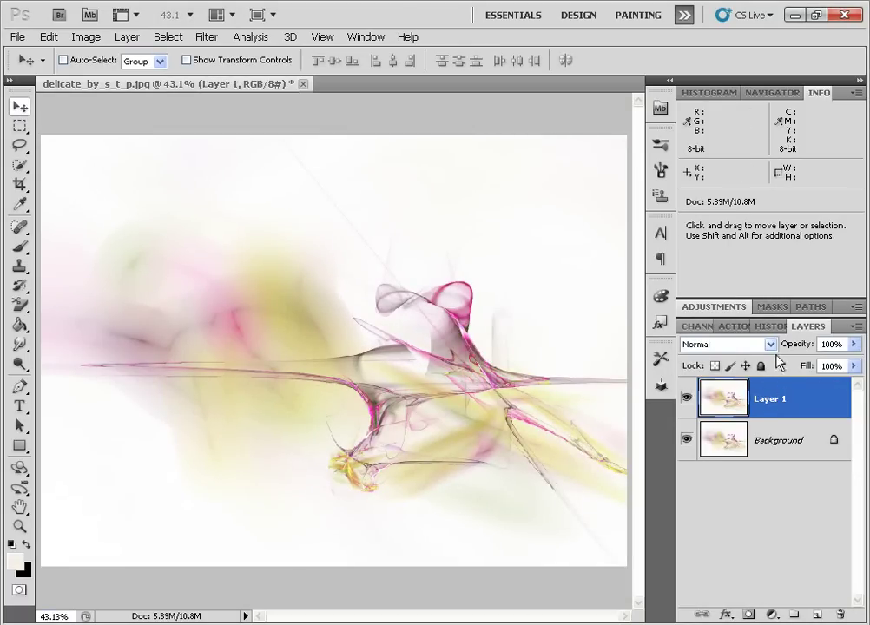
left_click(717, 328)
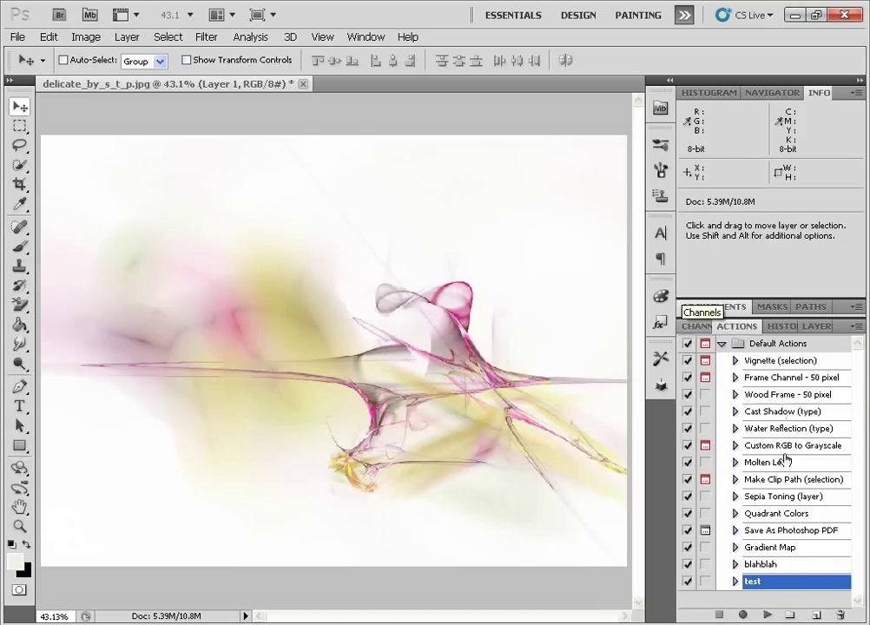
- Create a new action named 'Batch Icon' in Default Actions and start recording it
left_click(365, 36)
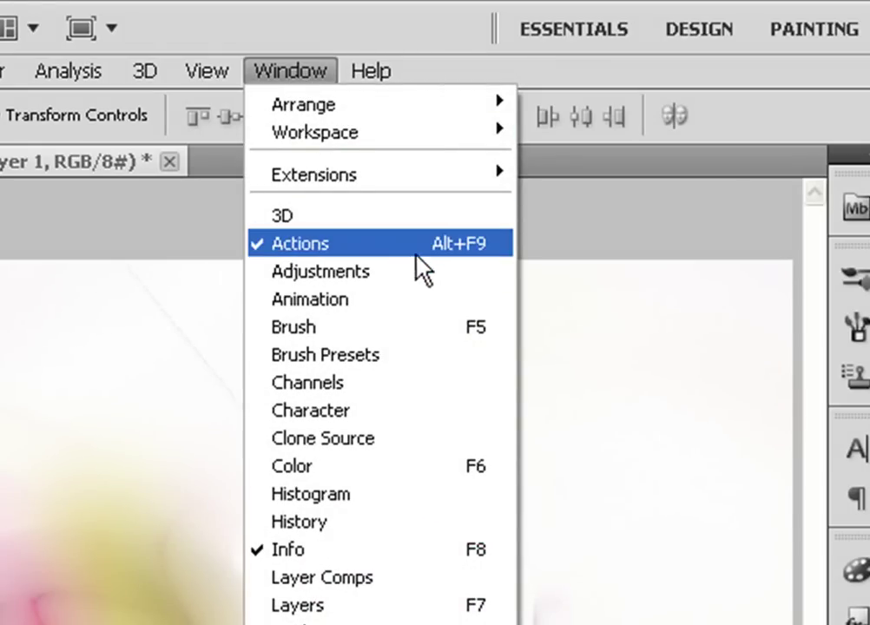
left_click(401, 265)
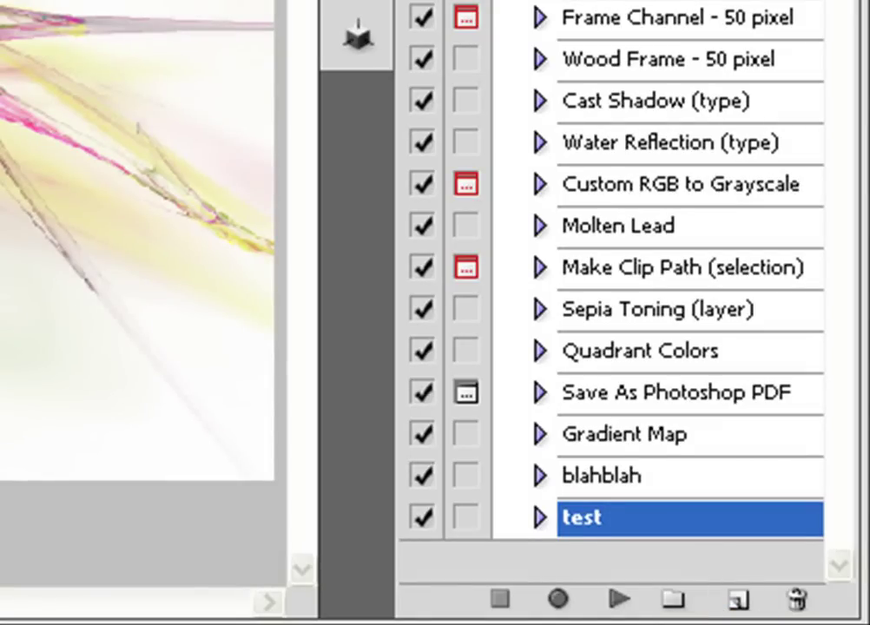
type("Batch I")
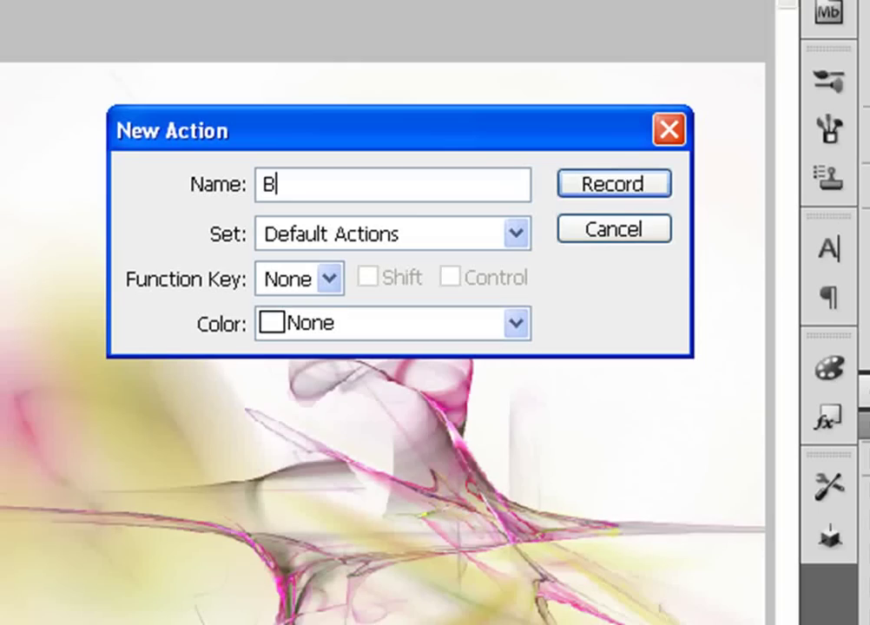
type("con")
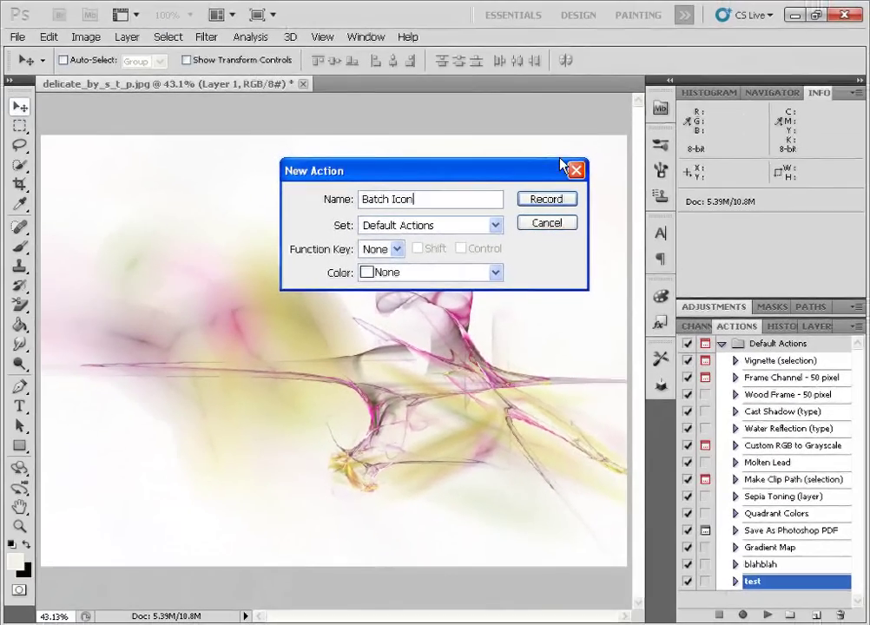
left_click(545, 202)
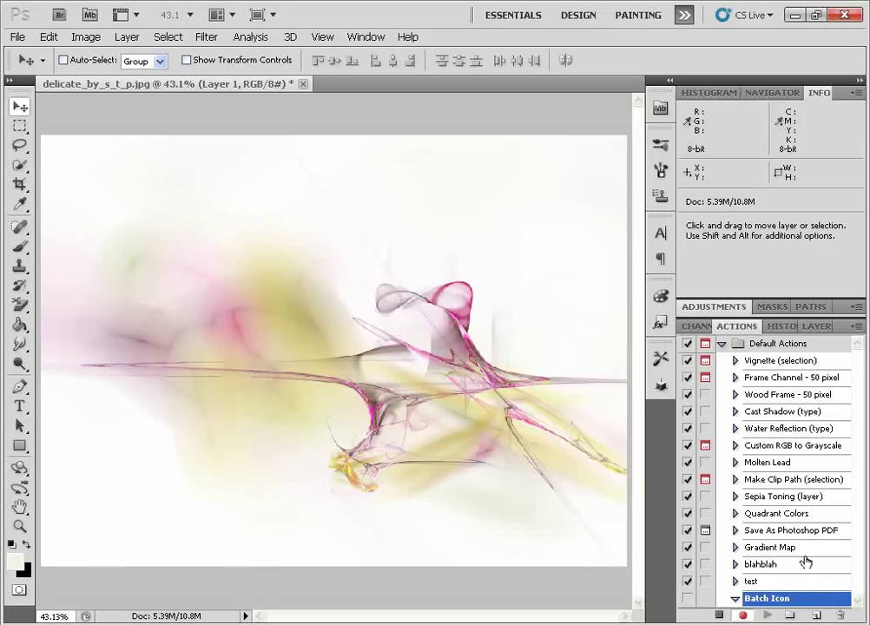
- Resize the image to 800 pixels wide (800 × 589) with proportions kept
left_click(809, 327)
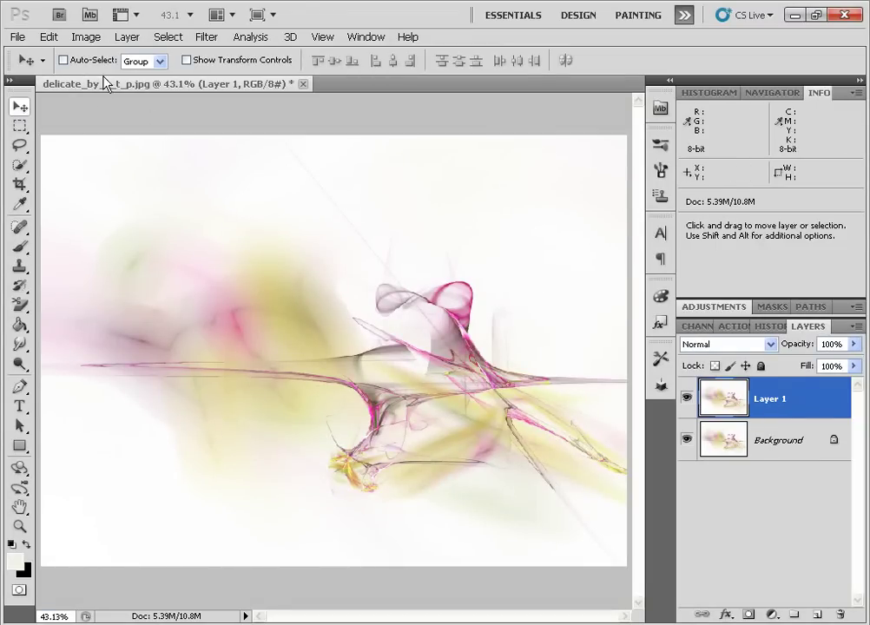
left_click(86, 36)
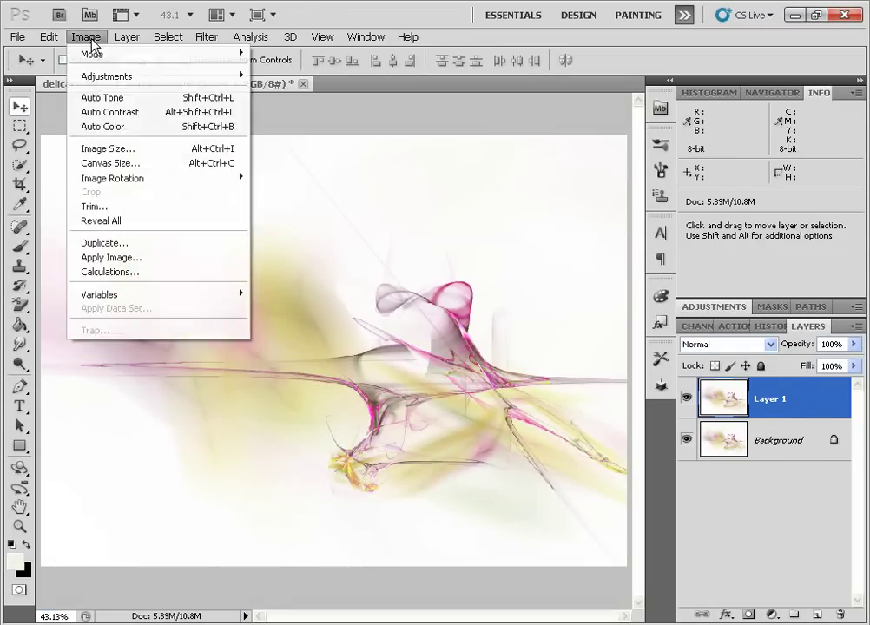
left_click(130, 150)
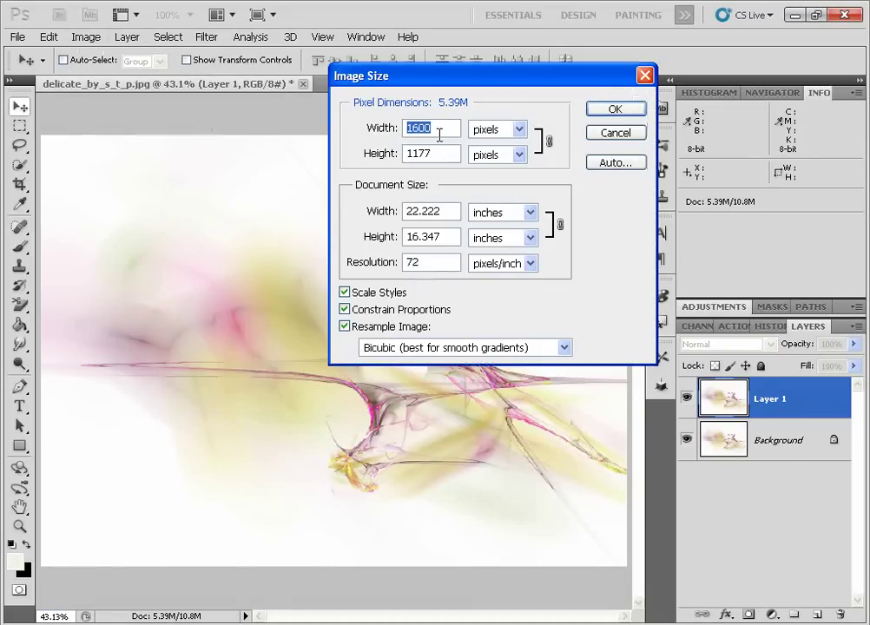
type("800")
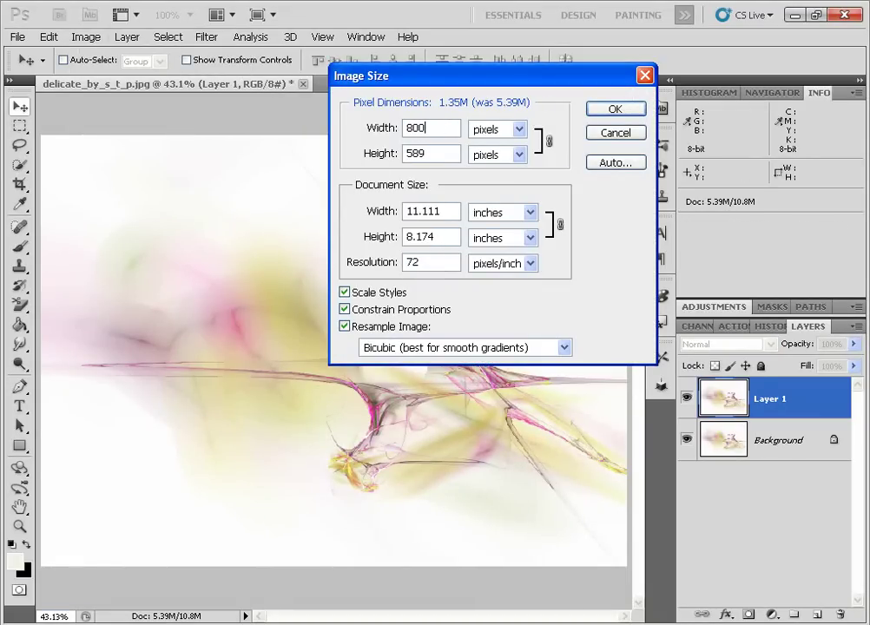
left_click(615, 109)
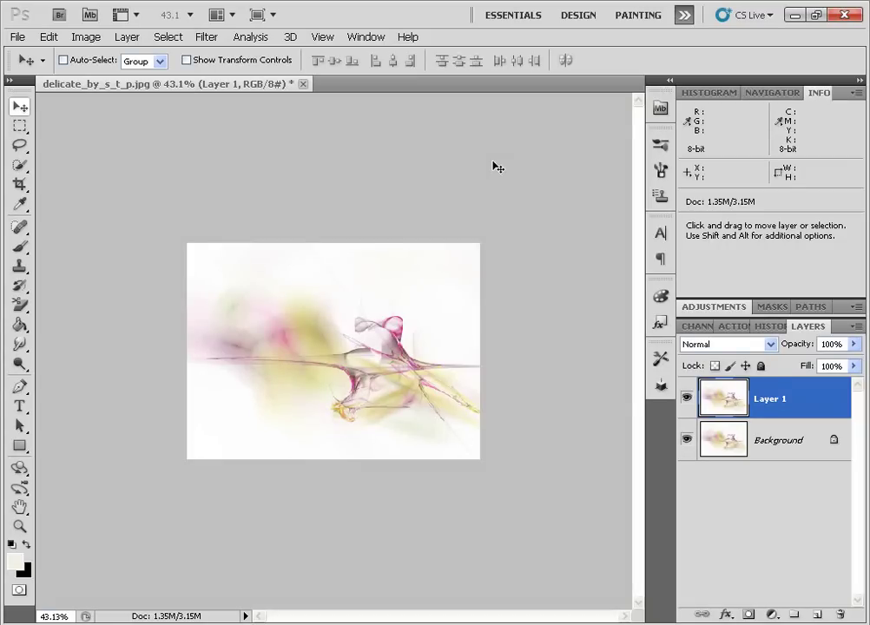
- Save the image for web as delicate_by_s_t_p.jpg on the Desktop, then close the document
key("ctrl+0")
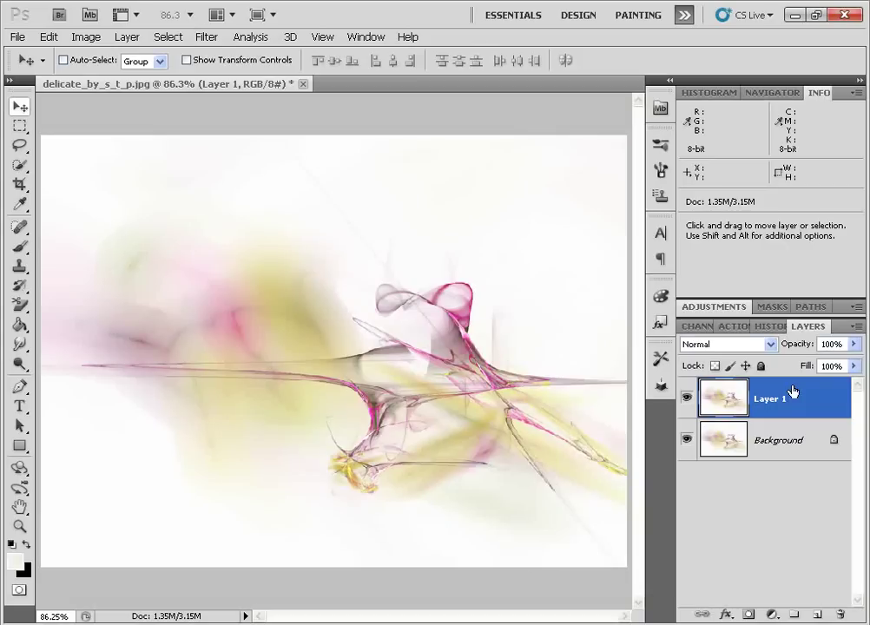
left_click(19, 37)
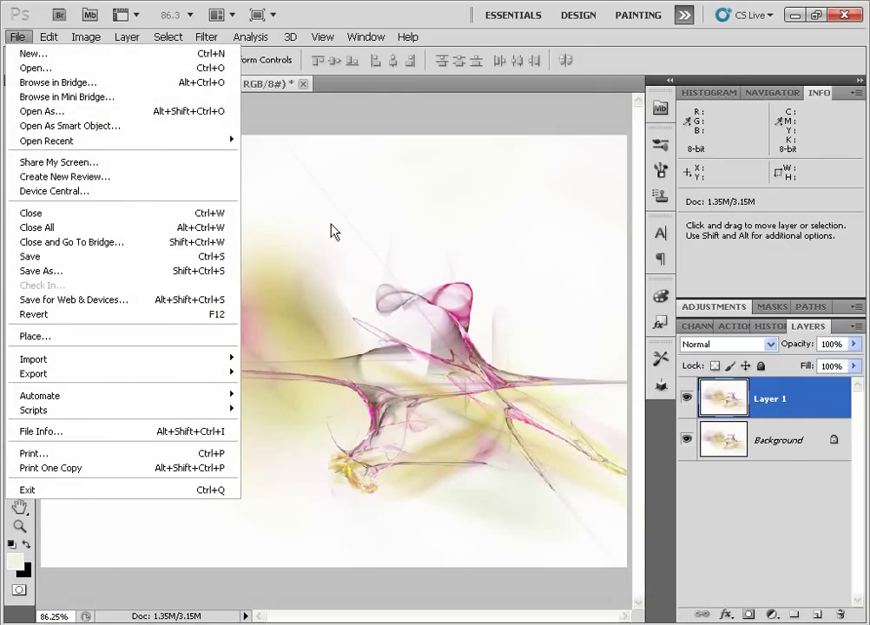
key("ctrl+alt+shift+s")
left_click(575, 605)
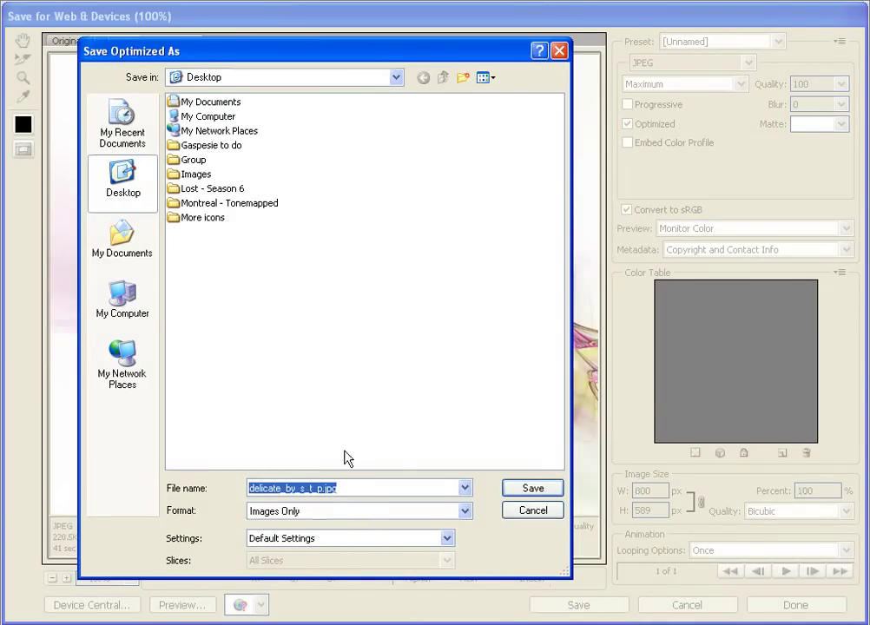
left_click(530, 488)
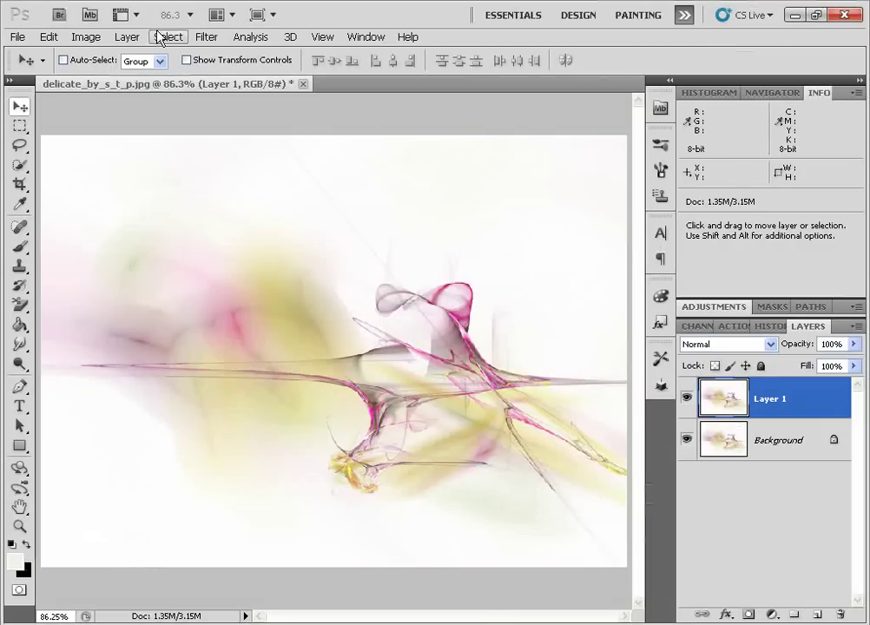
left_click(302, 84)
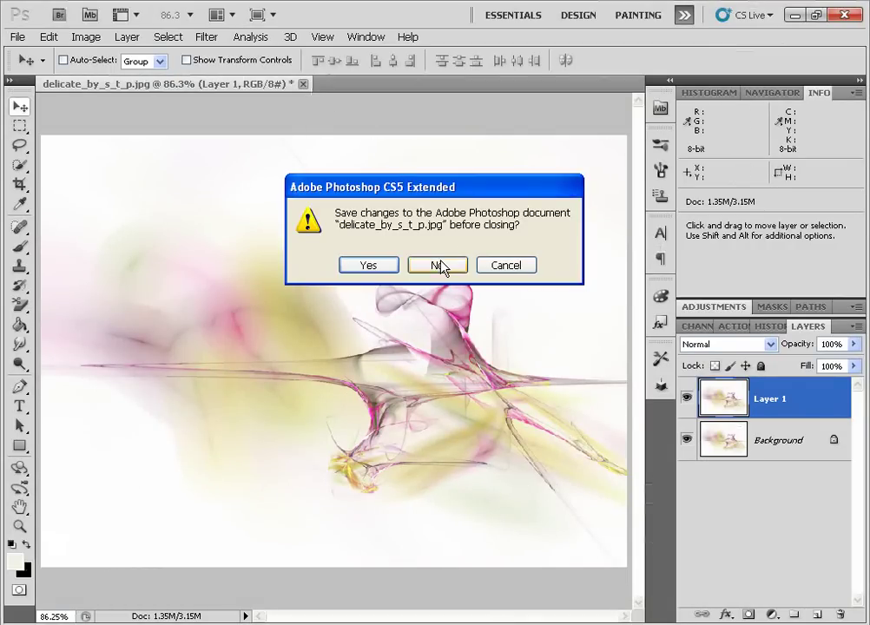
- Close the document unsaved and review Batch Icon's Image Size, Export and Close steps
left_click(439, 265)
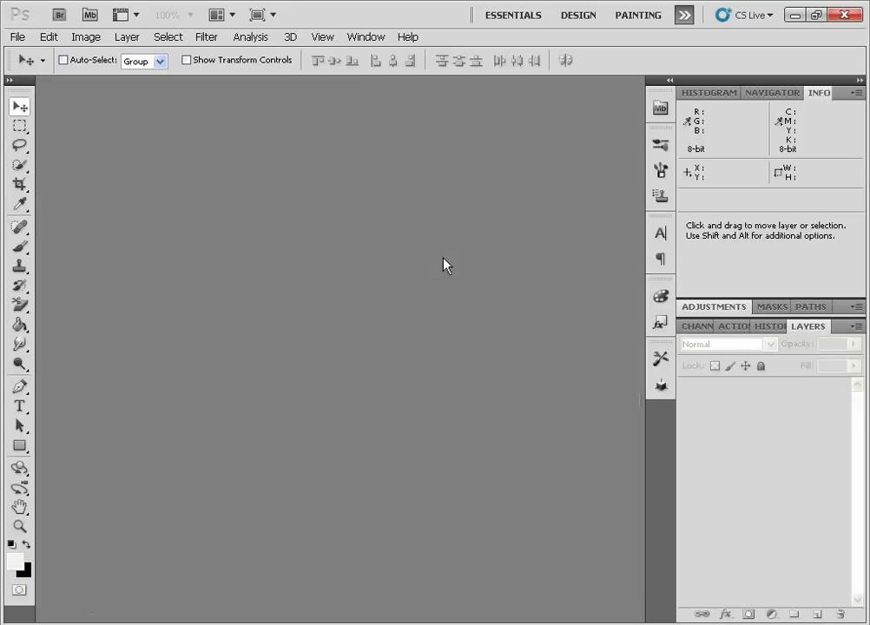
left_click(740, 329)
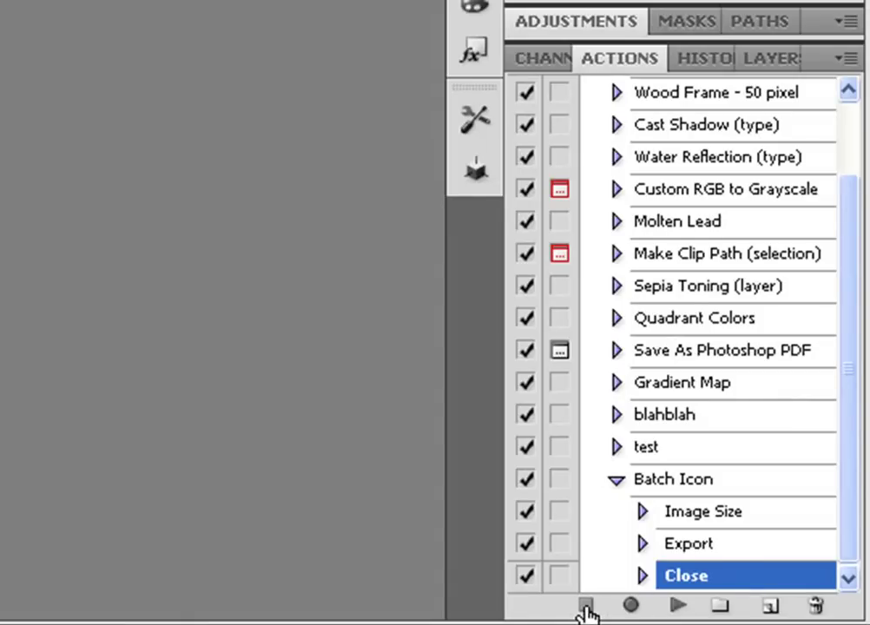
left_click(708, 485)
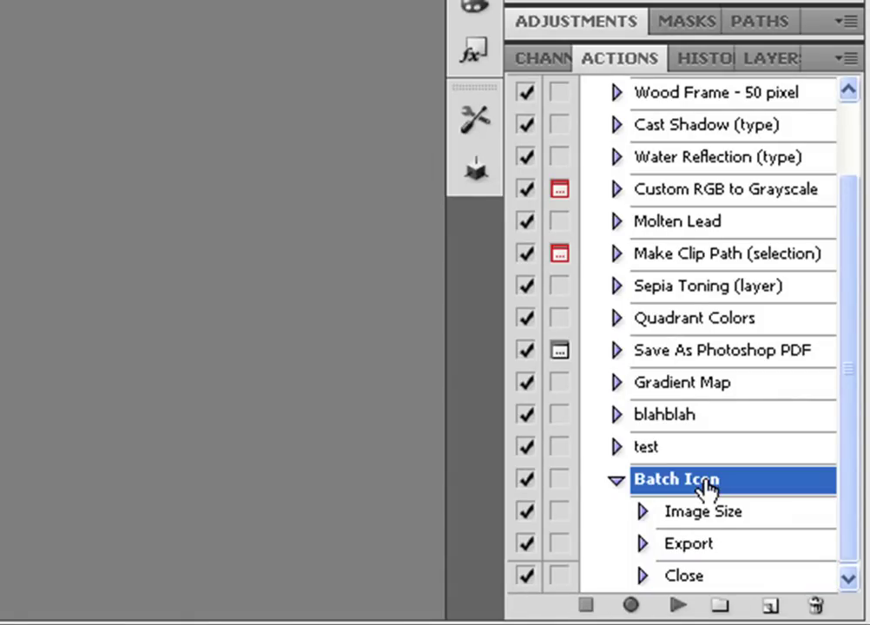
left_click(644, 513)
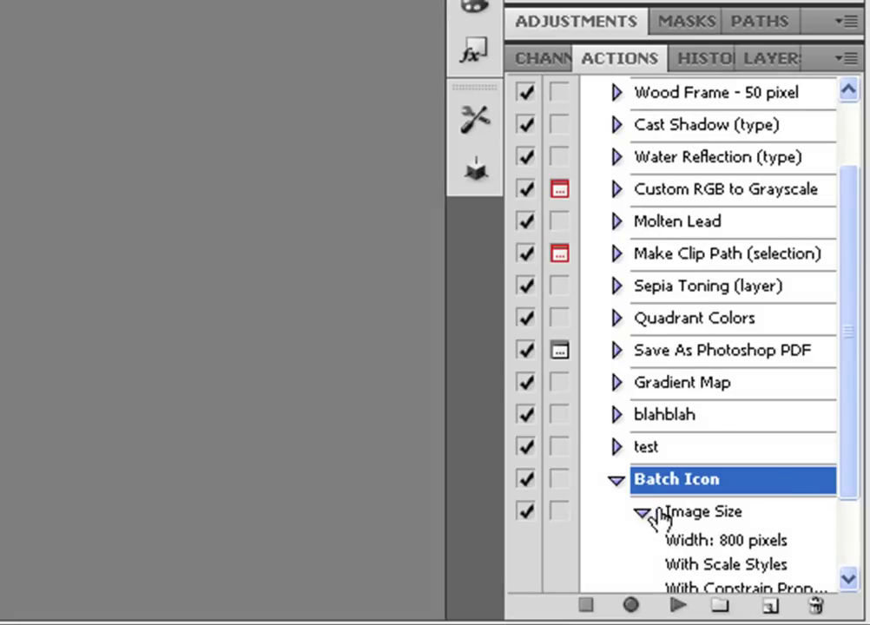
scroll(672, 538, "down", 3)
left_click(644, 416)
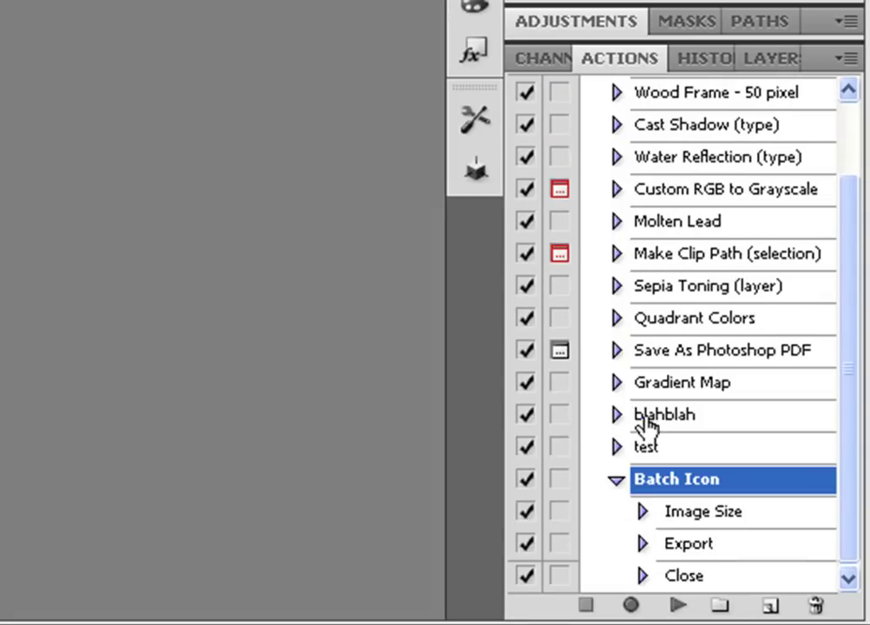
left_click(702, 548)
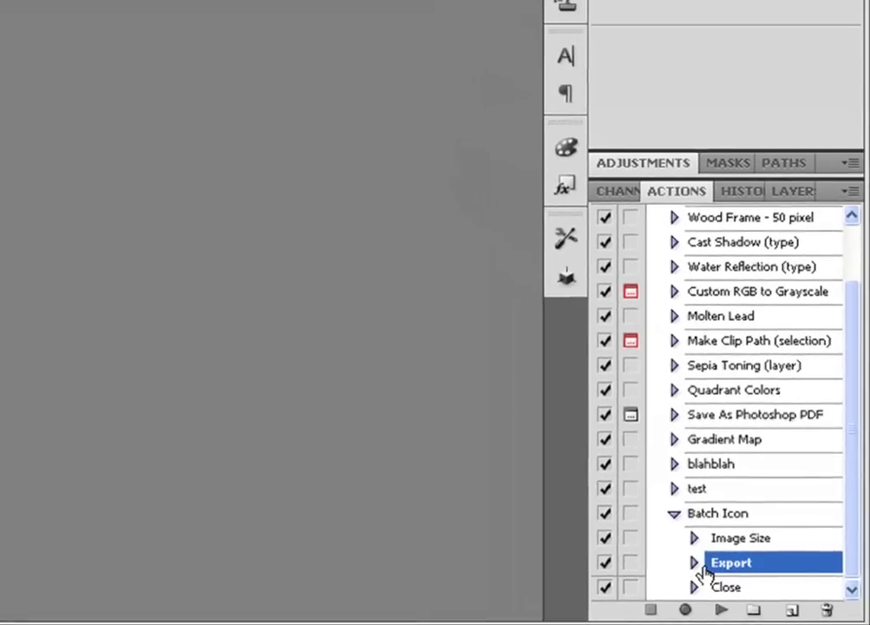
left_click(694, 586)
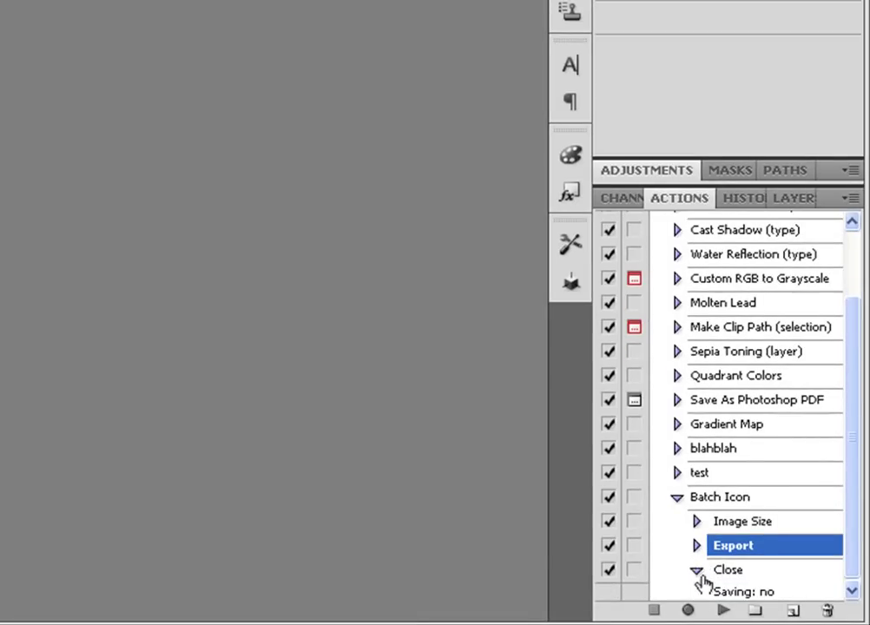
left_click(696, 571)
left_click(677, 513)
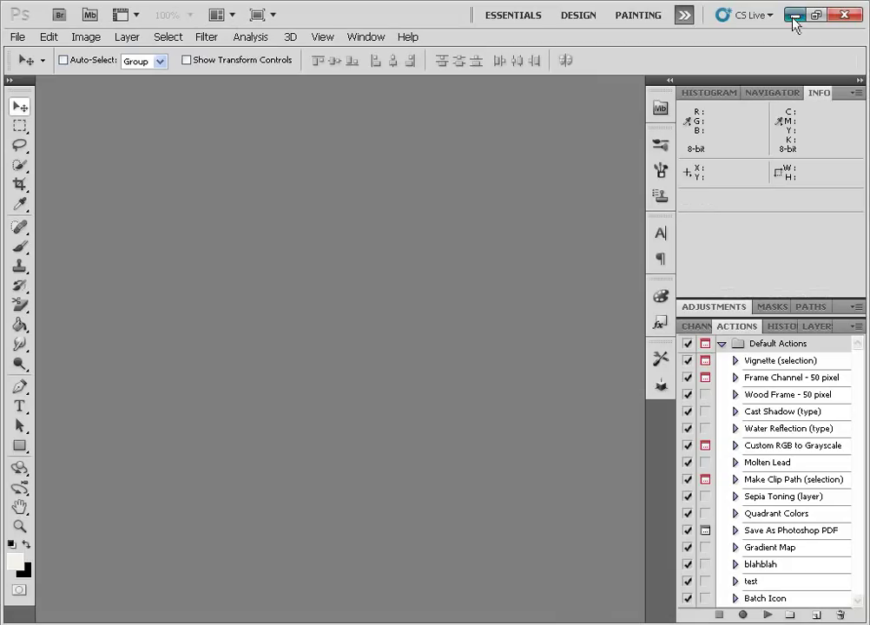
- Rearrange the Images folder and delicate_by_s_t_p.jpg on the desktop, then return to Photoshop
left_click(793, 15)
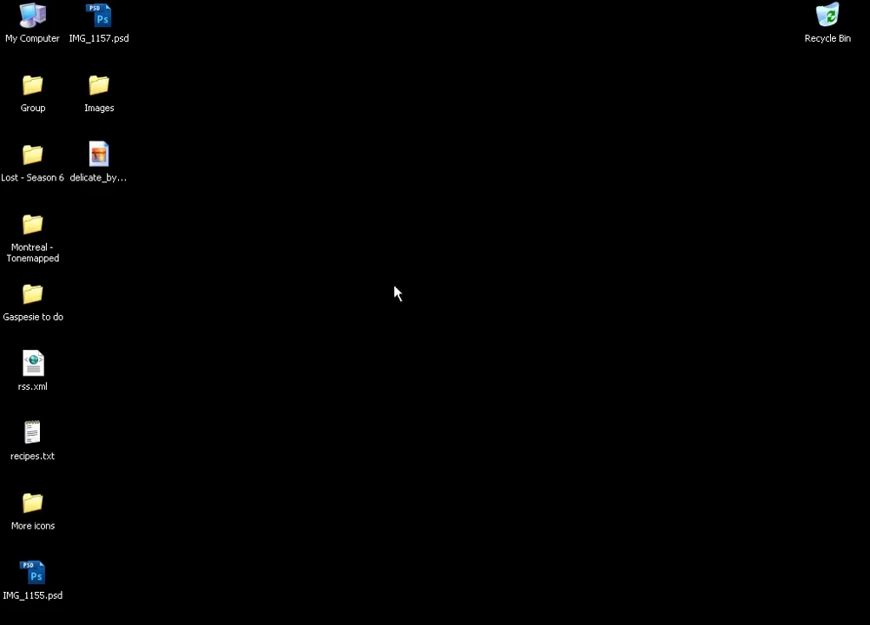
left_click_drag(99, 104, 727, 321)
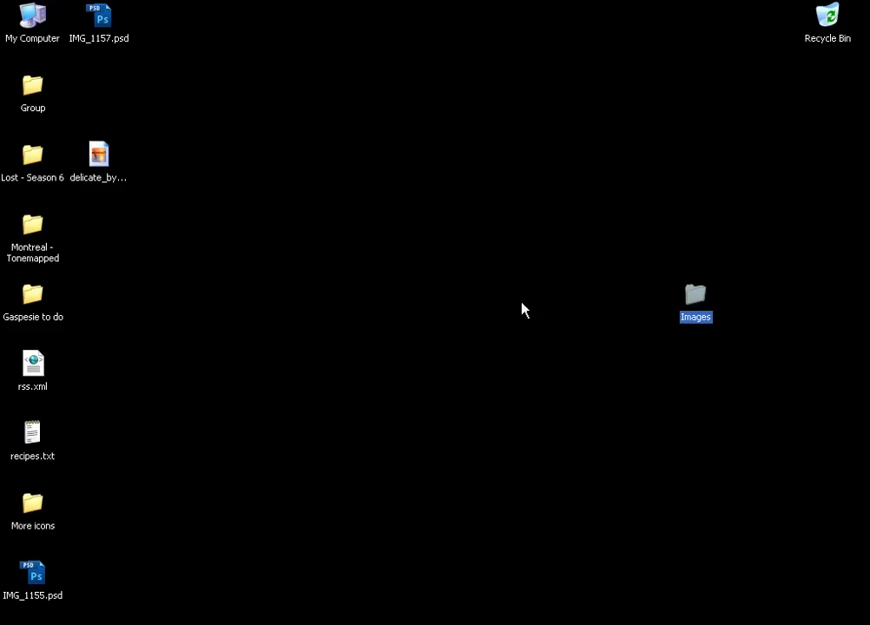
left_click_drag(108, 163, 111, 95)
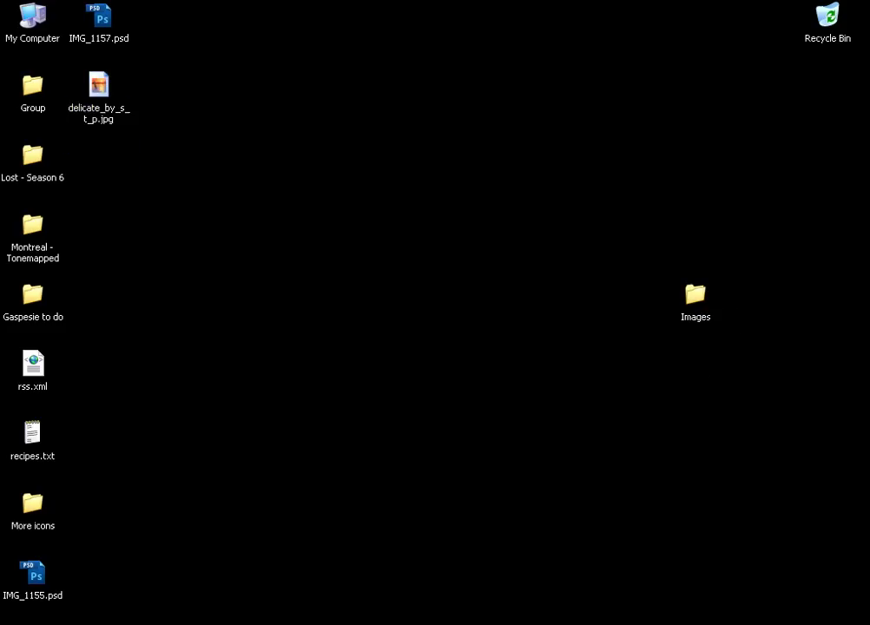
left_click(237, 616)
- Open File > Automate > Batch and set it to play the Batch Icon action
left_click(17, 42)
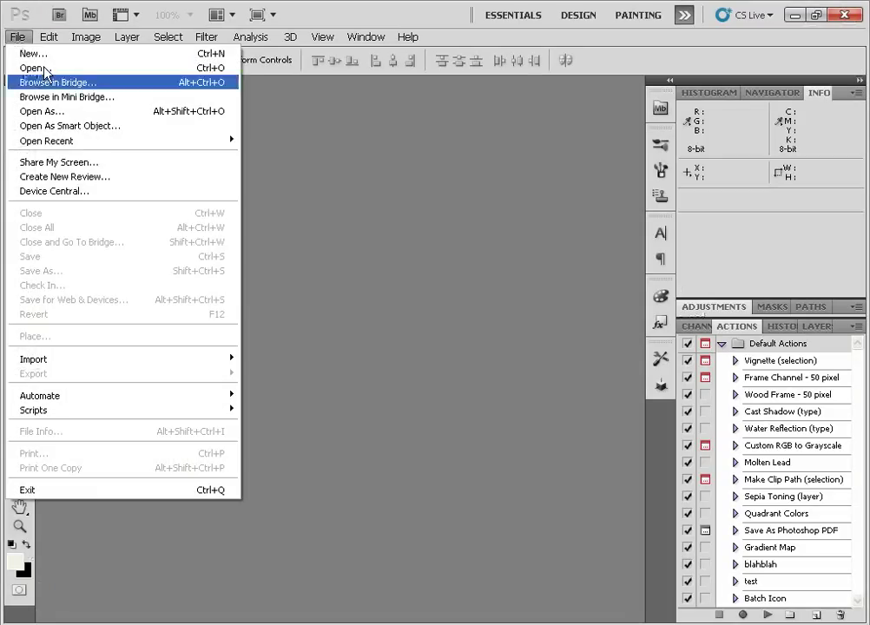
mouse_move(96, 397)
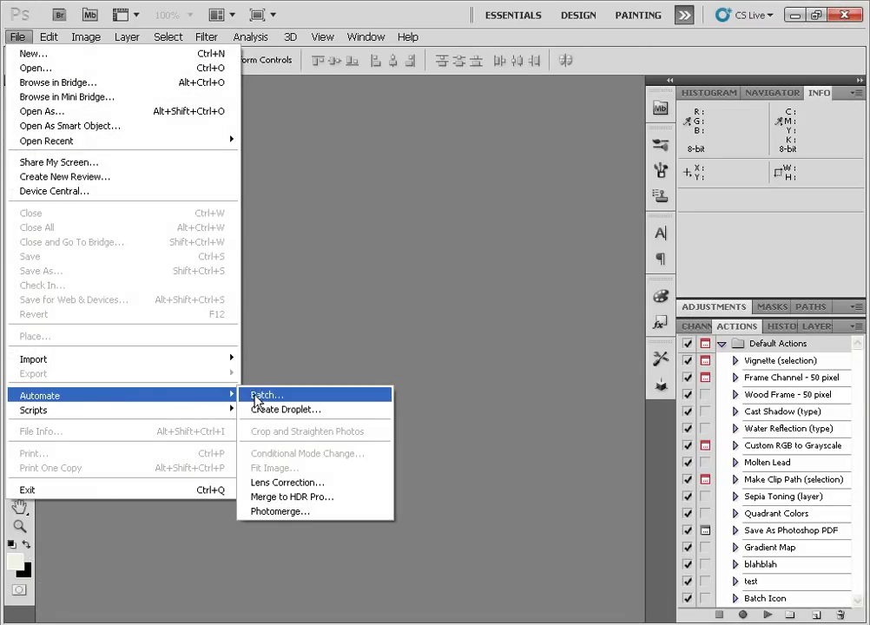
left_click(280, 396)
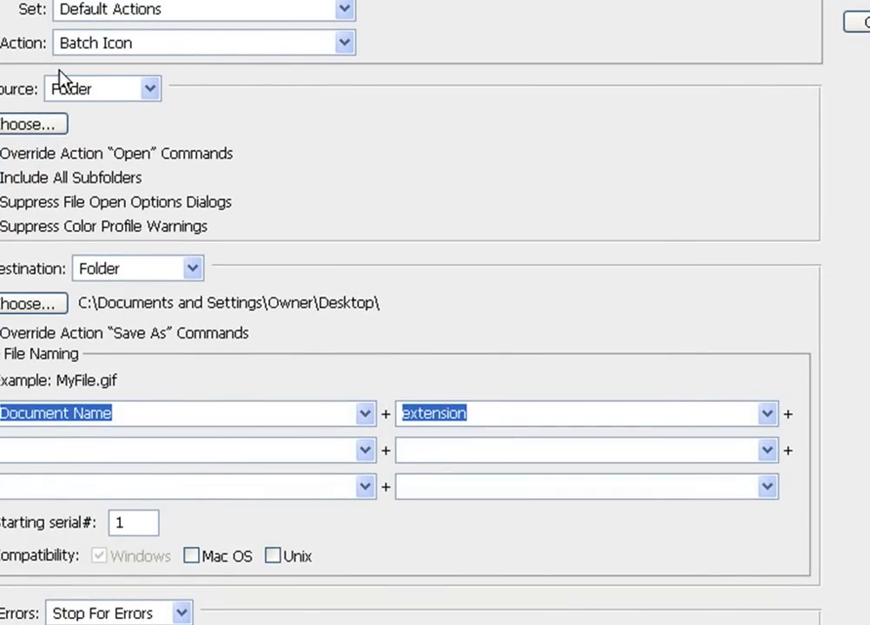
left_click(172, 45)
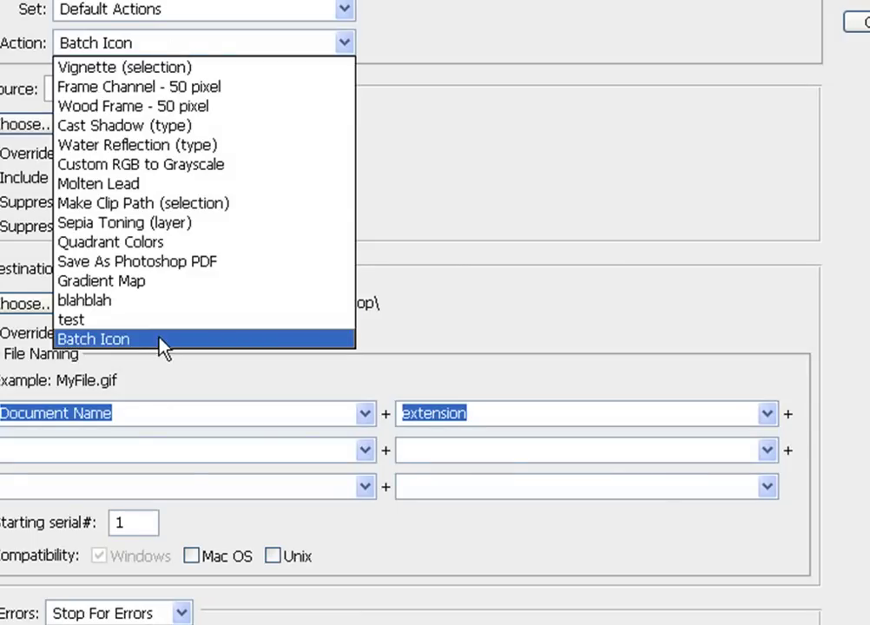
left_click(126, 342)
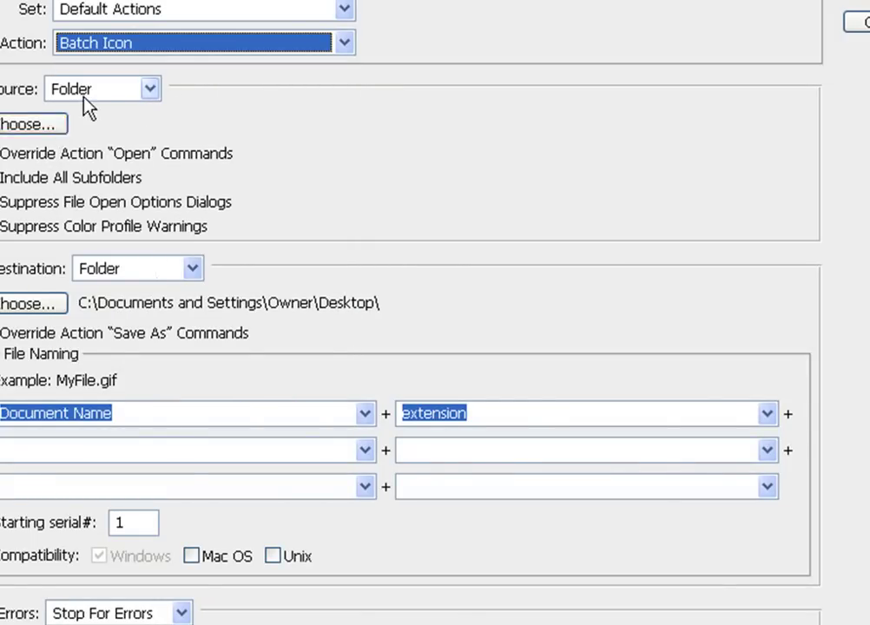
- Set the batch source folder to the Desktop's Images folder
left_click(32, 127)
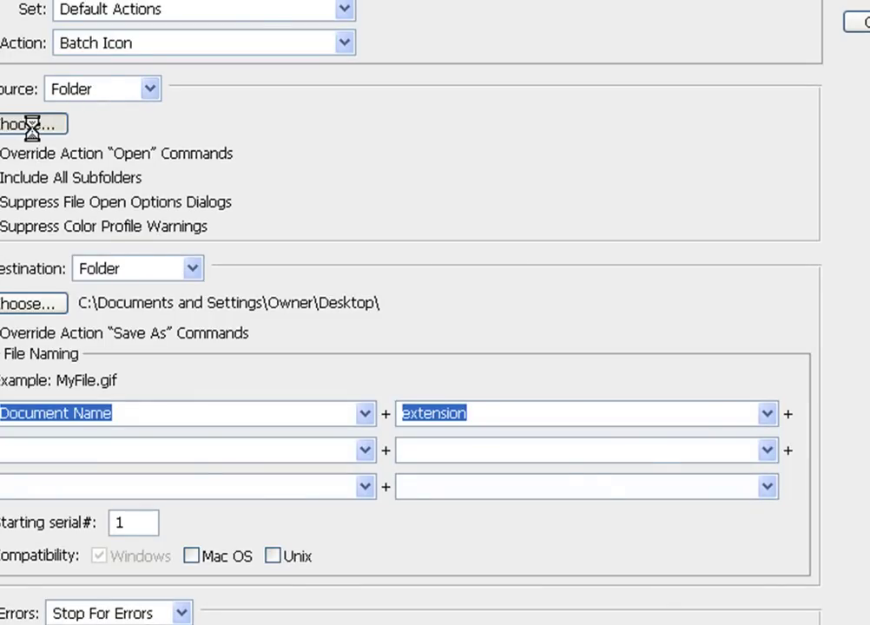
key("Home")
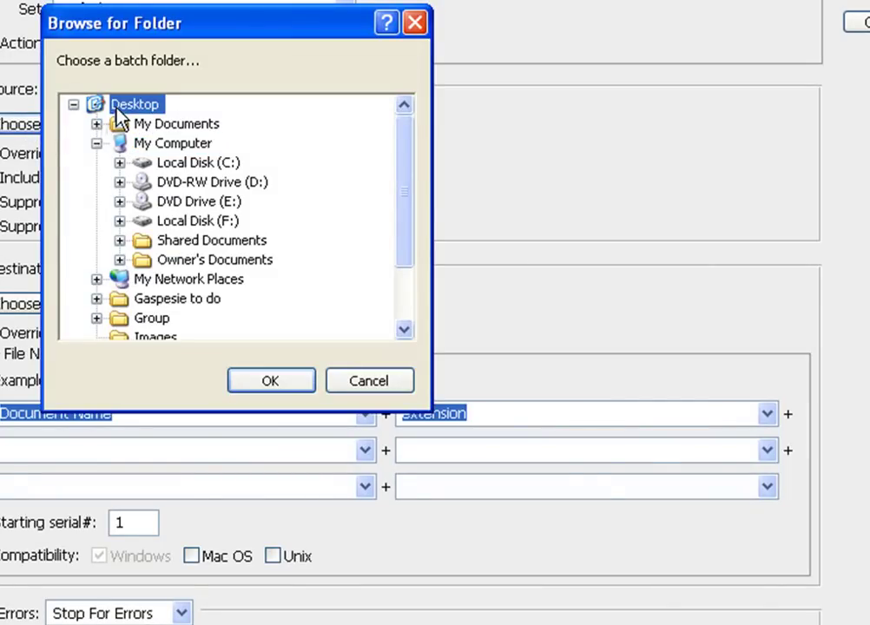
left_click(96, 143)
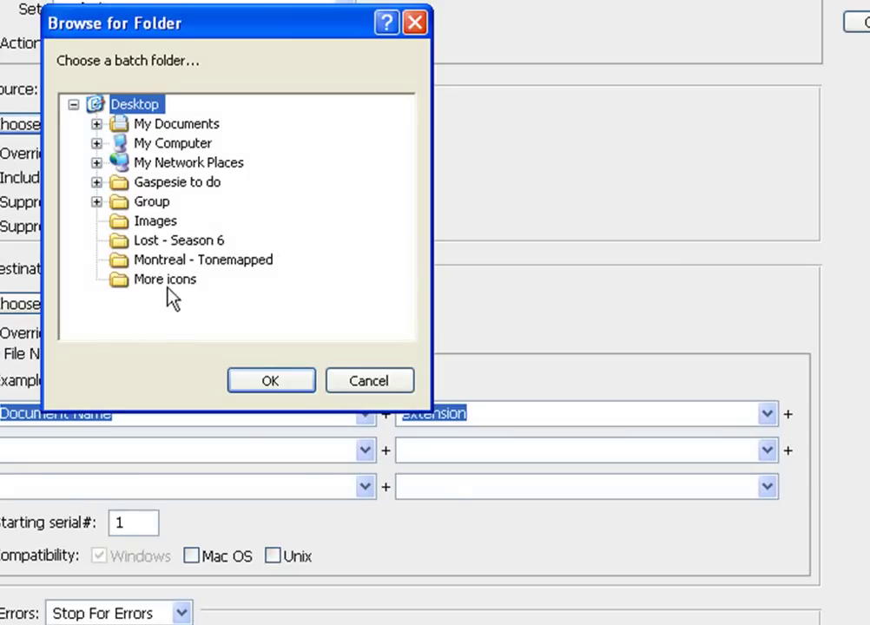
left_click(157, 222)
left_click(267, 380)
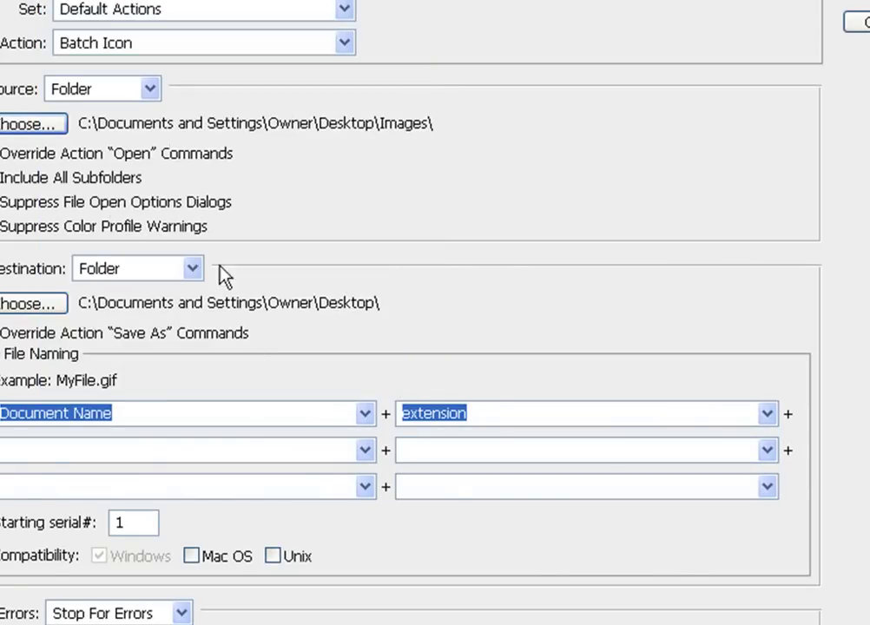
- Set the batch destination folder to the Desktop and run the batch
left_click(30, 304)
left_click(514, 501)
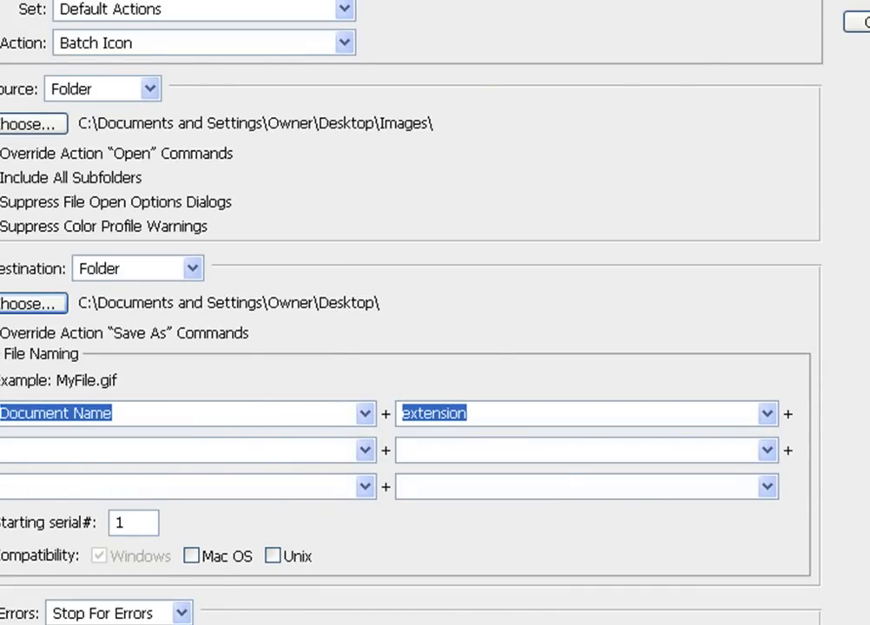
left_click(854, 22)
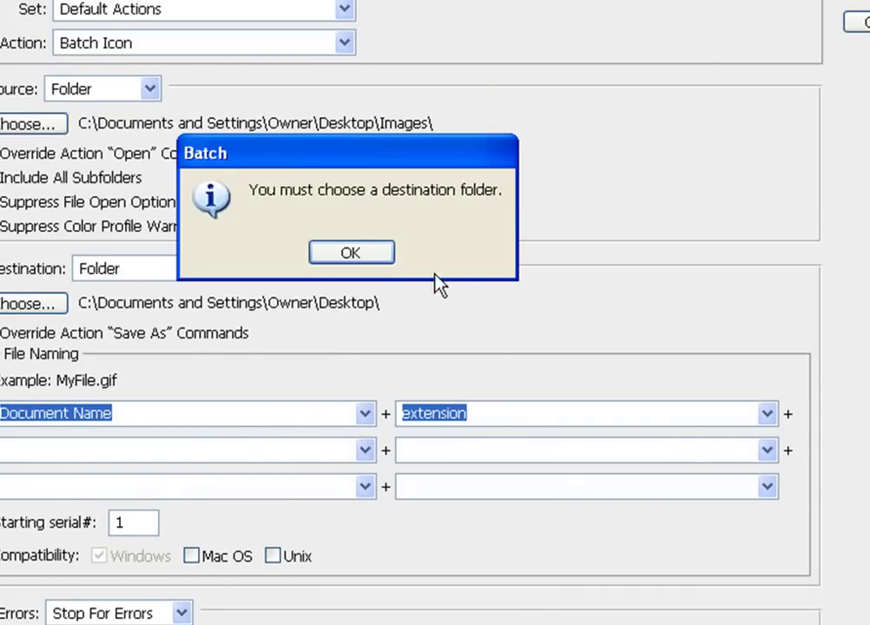
left_click(369, 254)
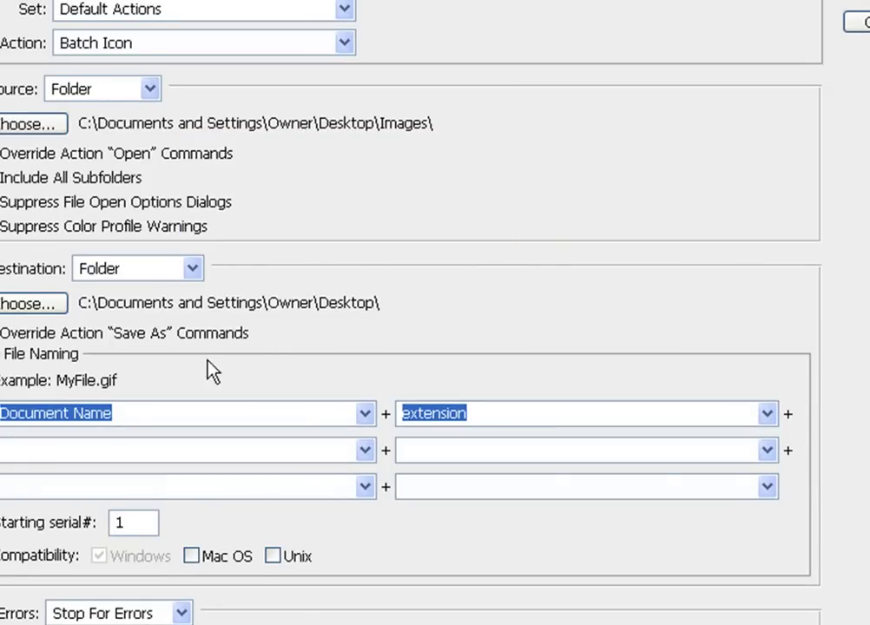
left_click(54, 308)
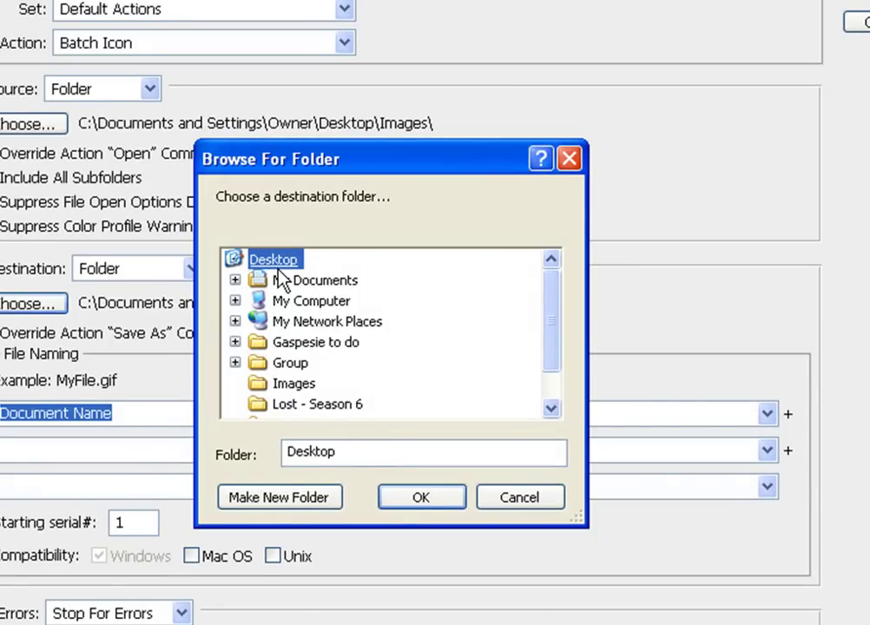
left_click(392, 498)
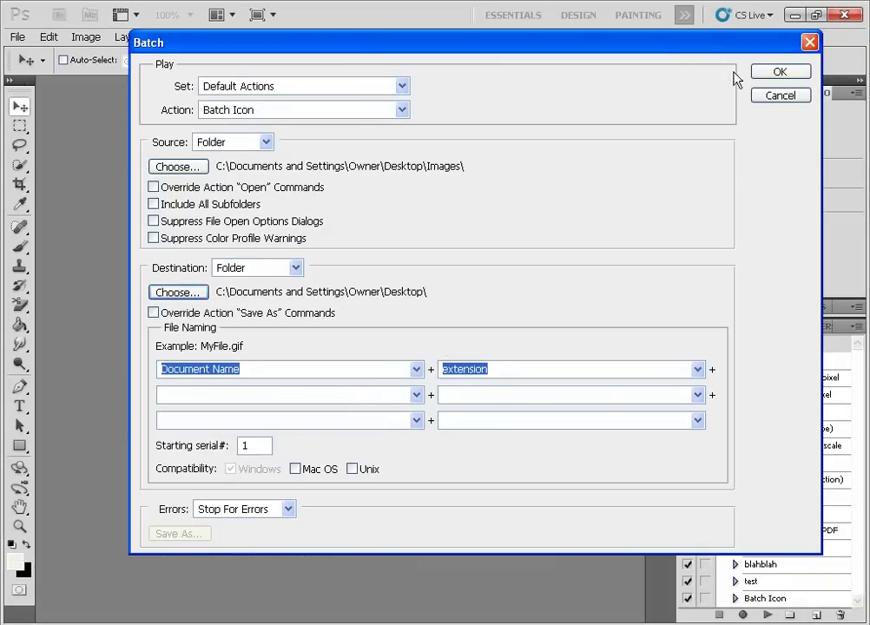
left_click(763, 75)
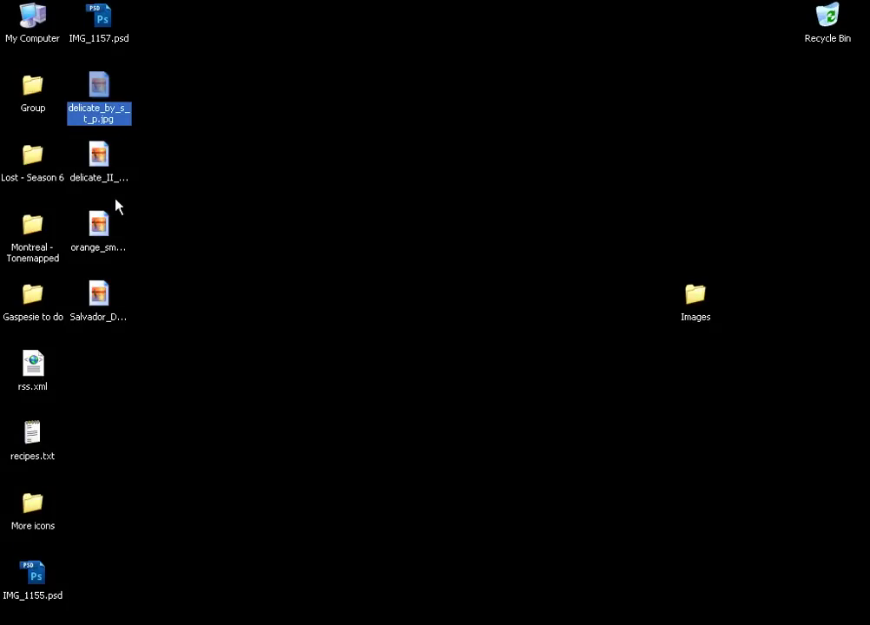
- Inspect the processed JPEG files on the desktop, including the Salvador Dali image
left_click(100, 163)
left_click(95, 89)
left_click(113, 319)
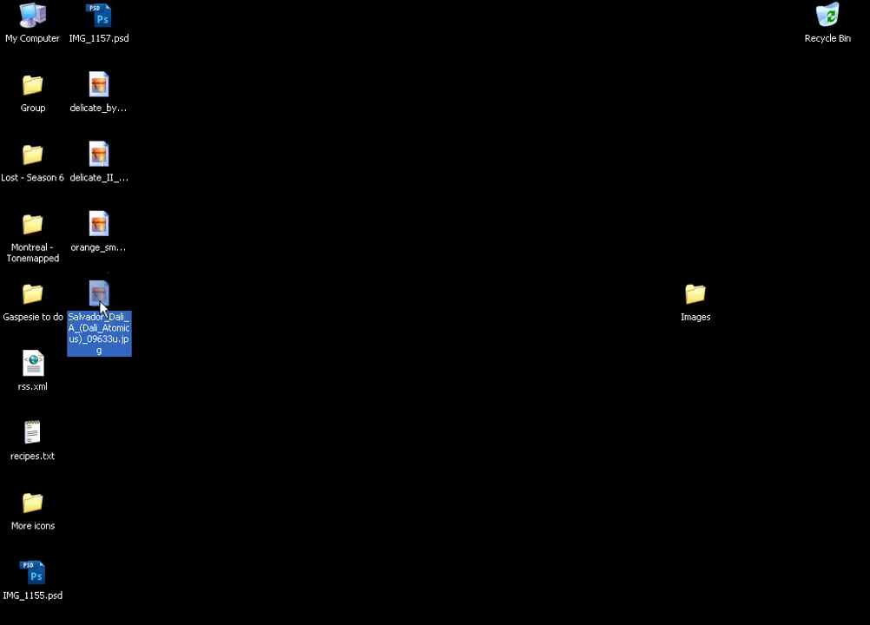
- Show the Salvador Dali image's file details on the desktop
mouse_move(100, 305)
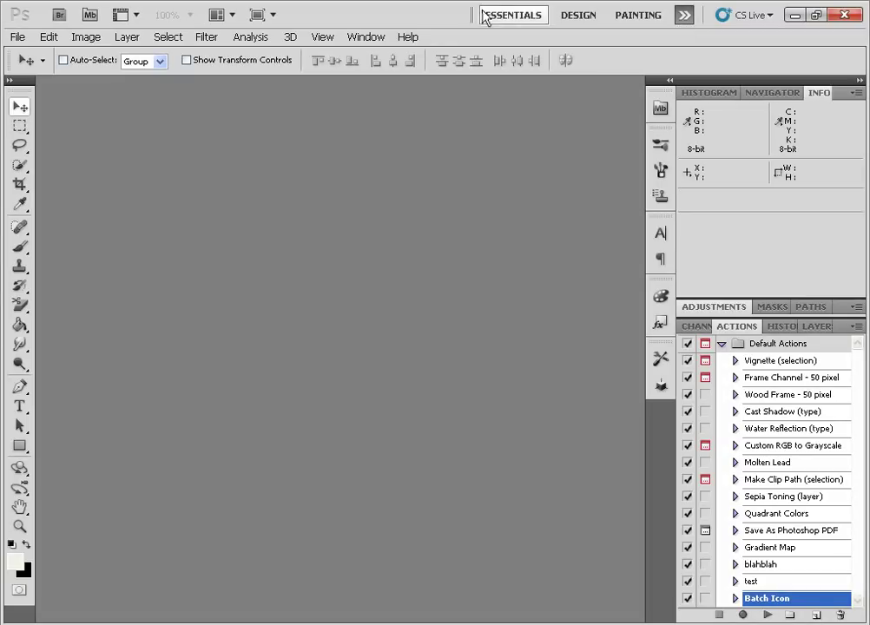
- Open the Create Droplet dialog from File > Automate
left_click(16, 38)
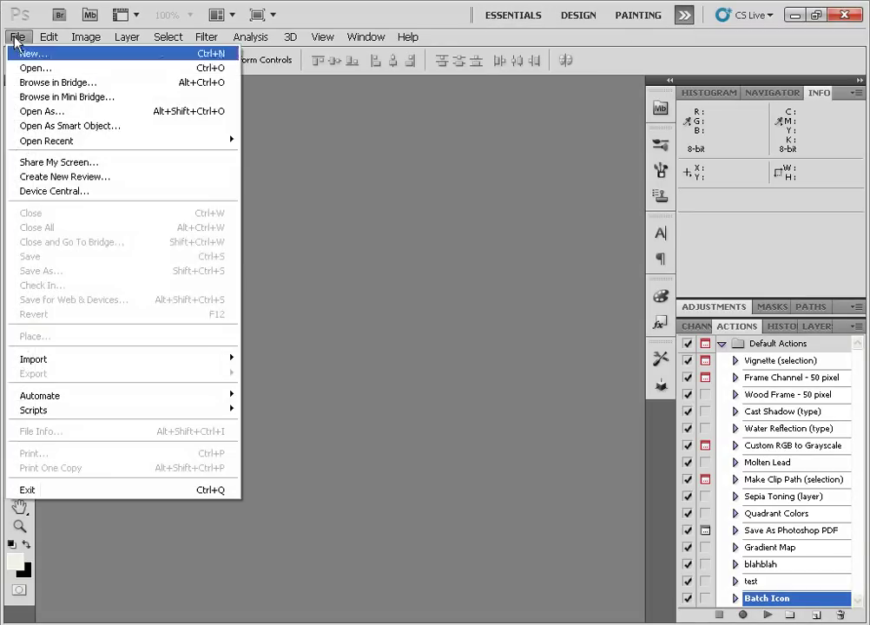
mouse_move(63, 397)
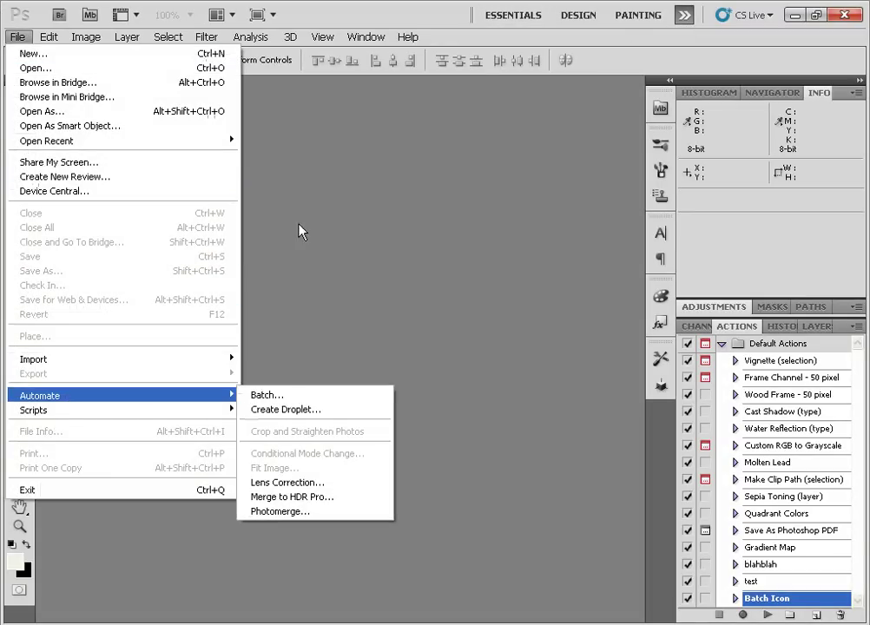
left_click(302, 152)
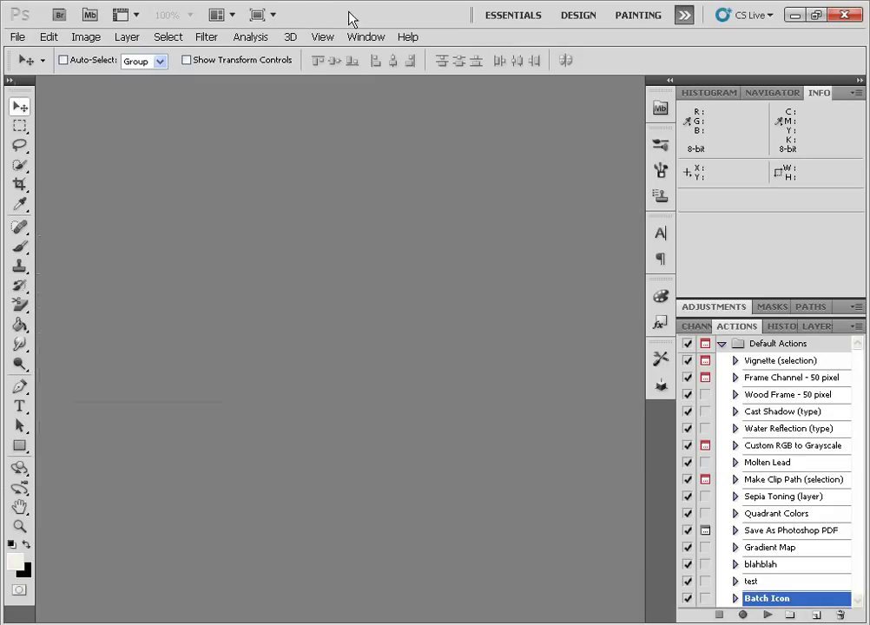
left_click(17, 37)
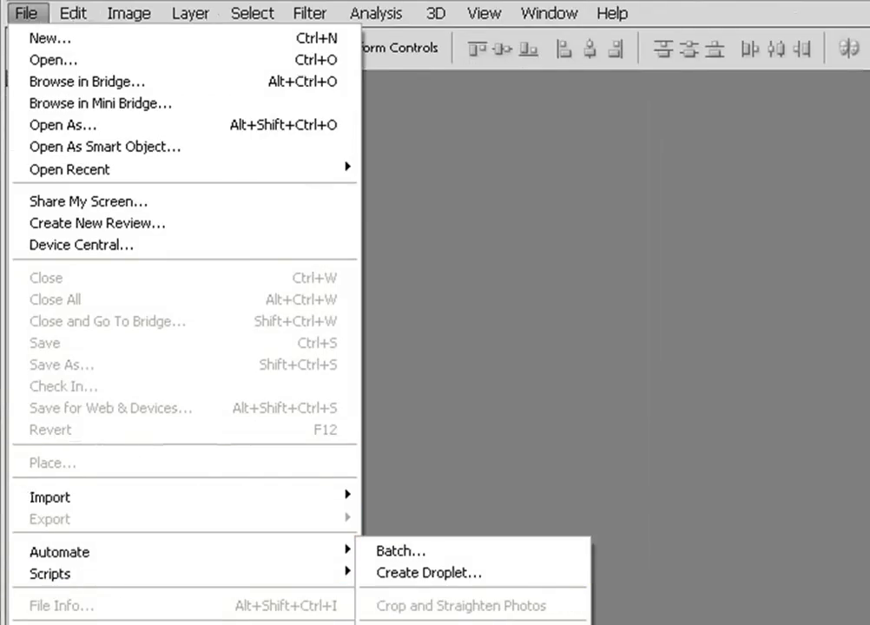
mouse_move(169, 560)
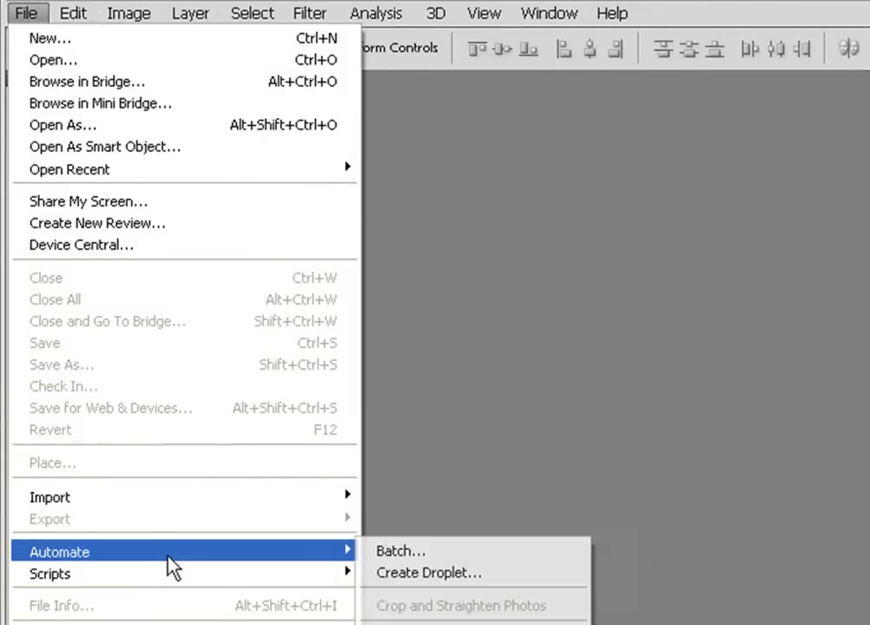
left_click(416, 575)
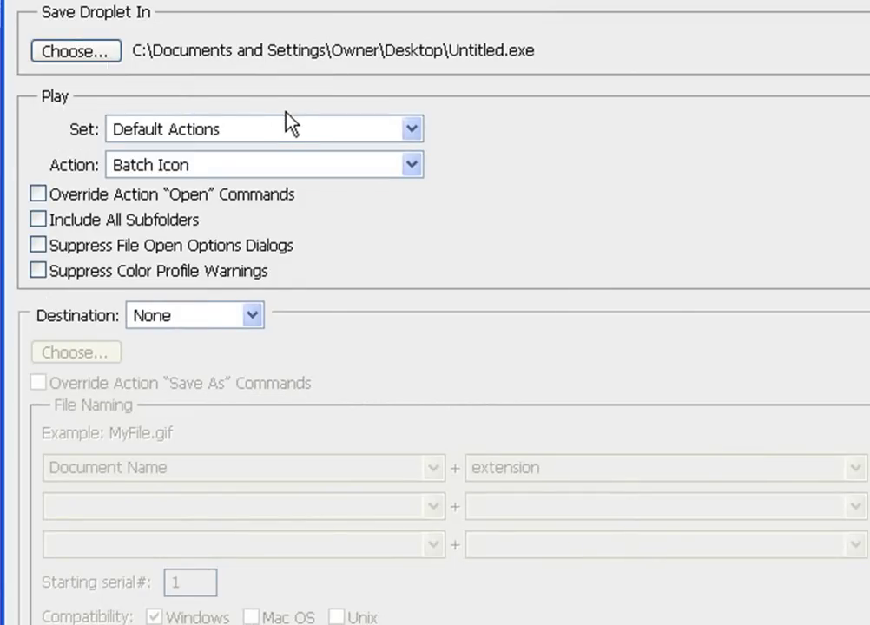
- Save the droplet as Untitled.exe on the Desktop with Save and Close as destination
left_click(74, 52)
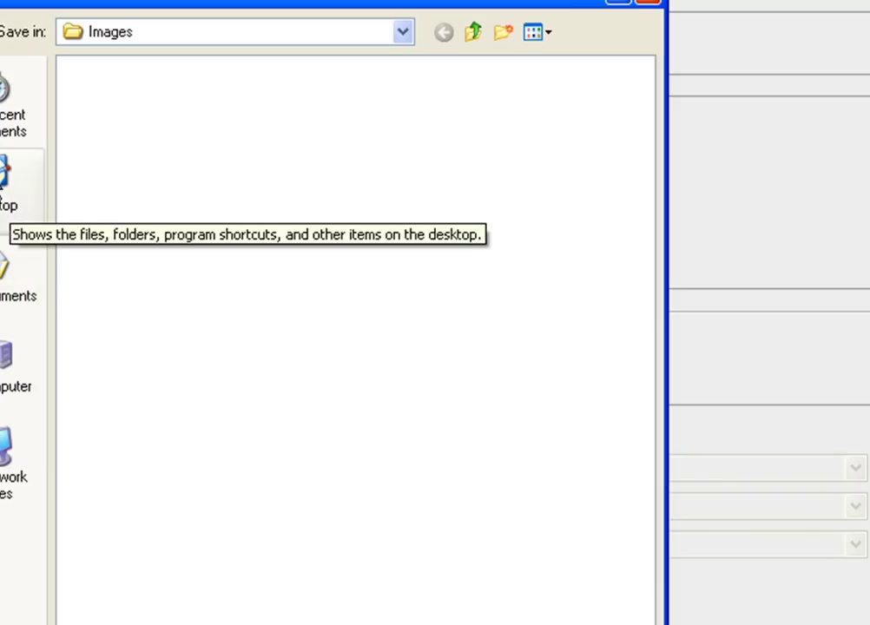
left_click(7, 186)
key("Return")
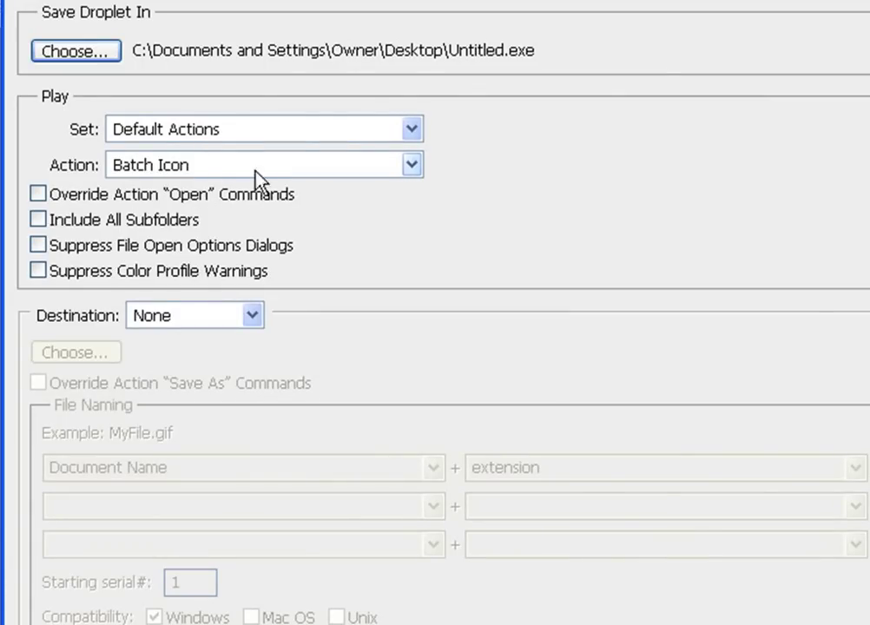
left_click(252, 316)
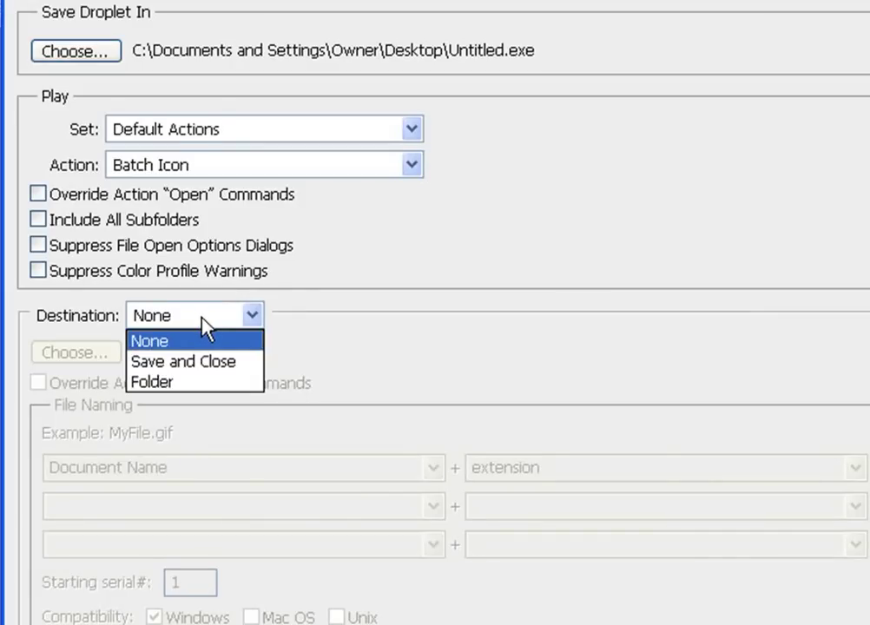
left_click(189, 368)
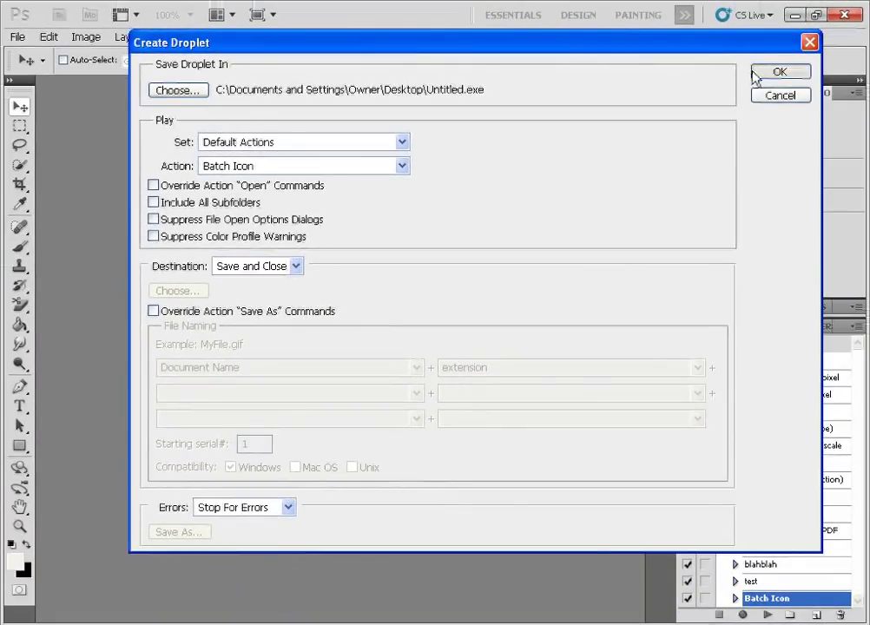
left_click(792, 68)
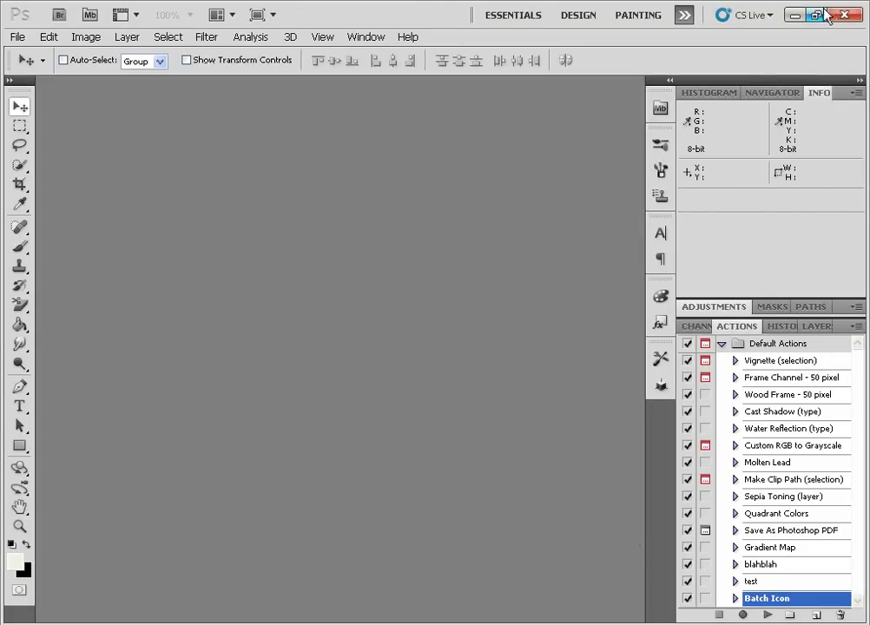
- With Photoshop minimized, move the Untitled.exe droplet to the desktop's lower right corner
left_click(795, 15)
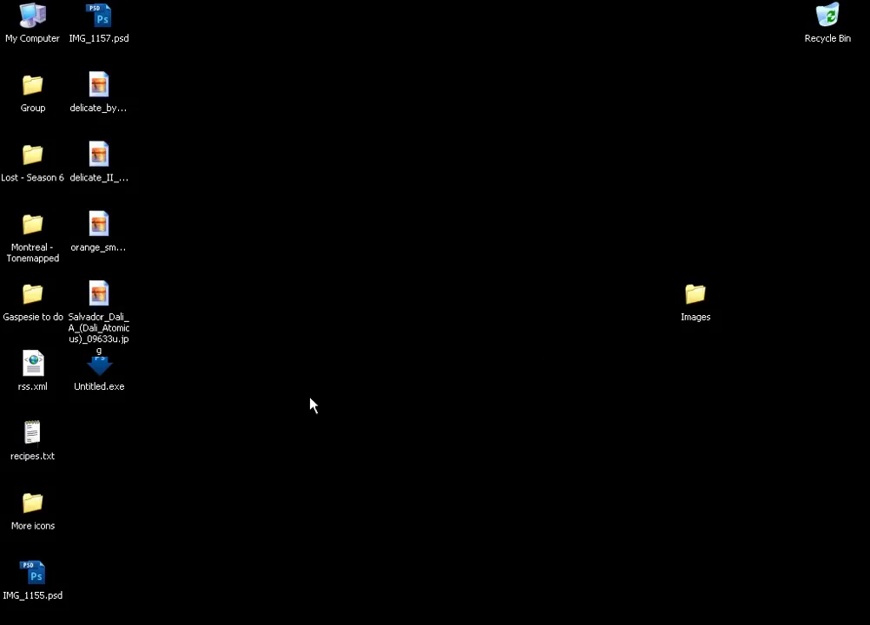
left_click_drag(107, 397, 823, 579)
left_click(682, 535)
- Drop the Images folder onto Untitled.exe to run the Icon action on it
left_click_drag(697, 306, 630, 306)
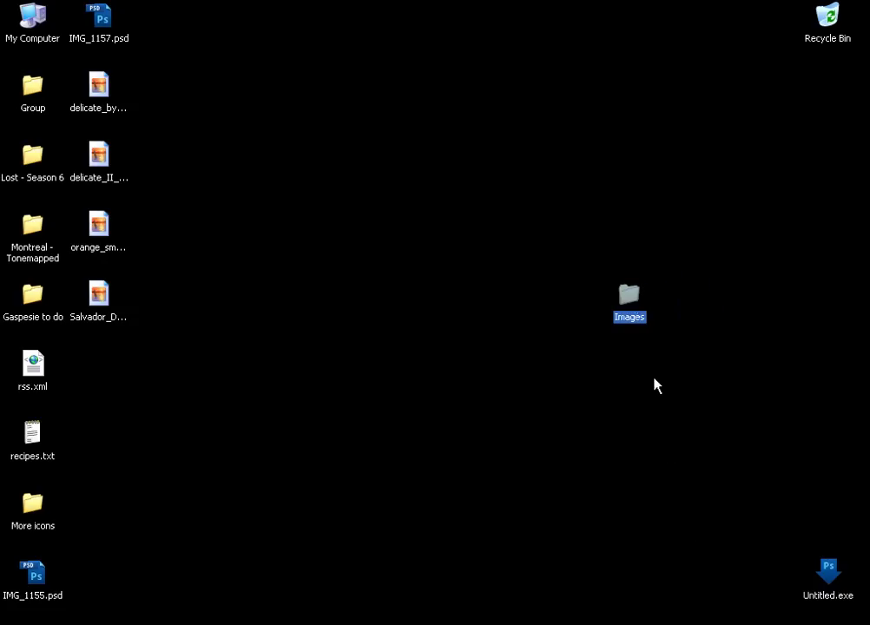
left_click(736, 375)
left_click(637, 306)
left_click_drag(630, 309, 814, 591)
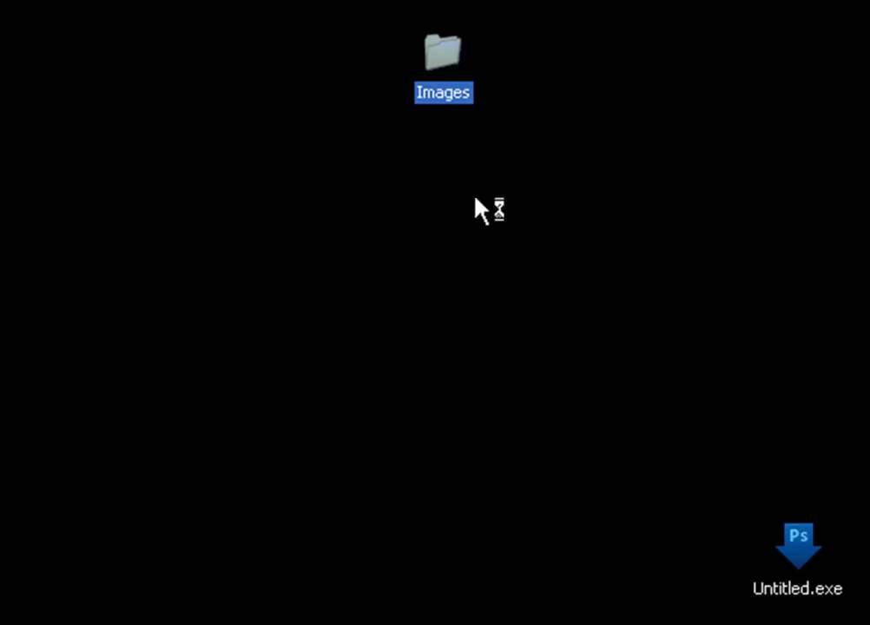